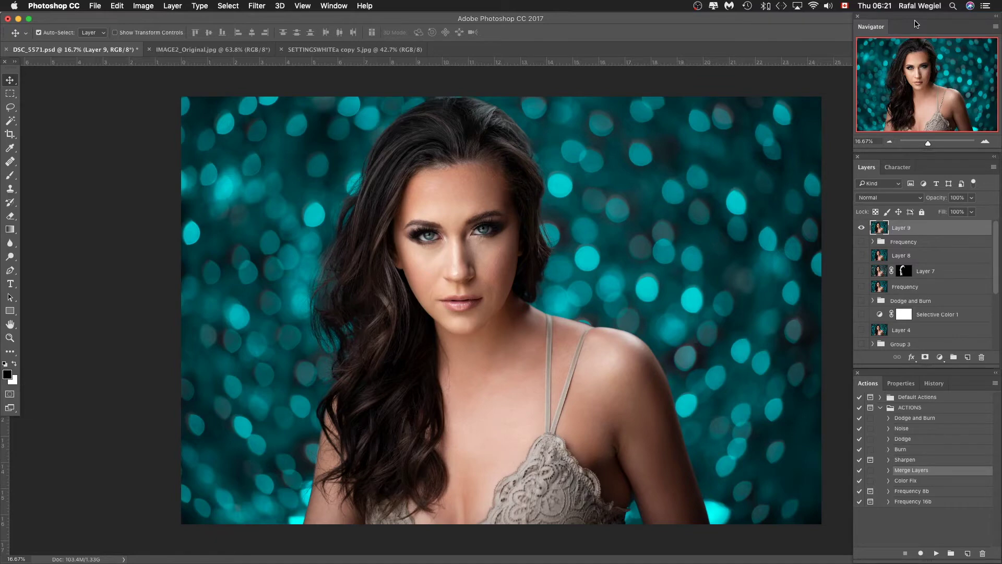
Review the annotated lighting setup photo and the camera settings image, and return to the DSC_5571.psd portrait
{"action": "left_click", "coordinate": [223, 50]}
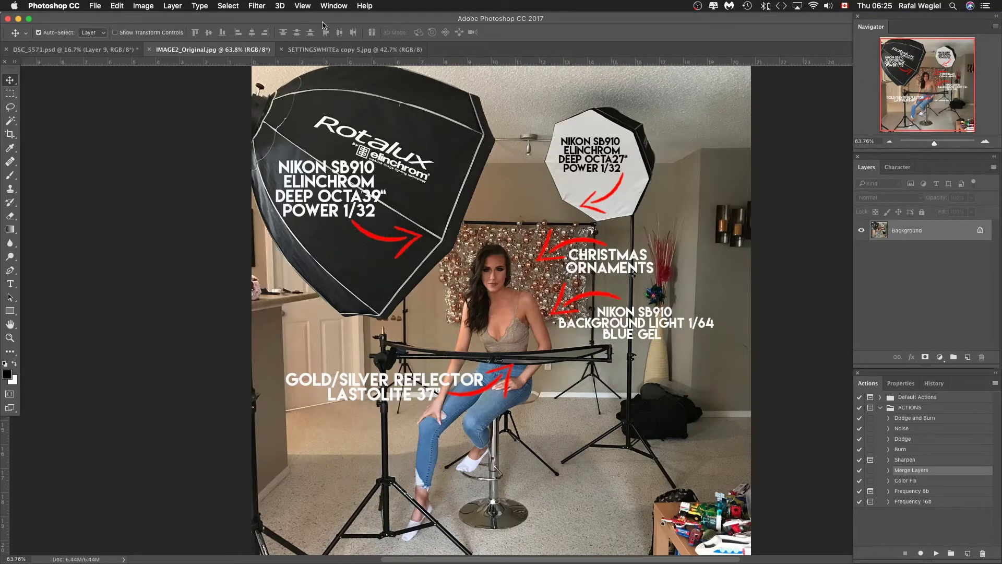
{"action": "left_click", "coordinate": [337, 50]}
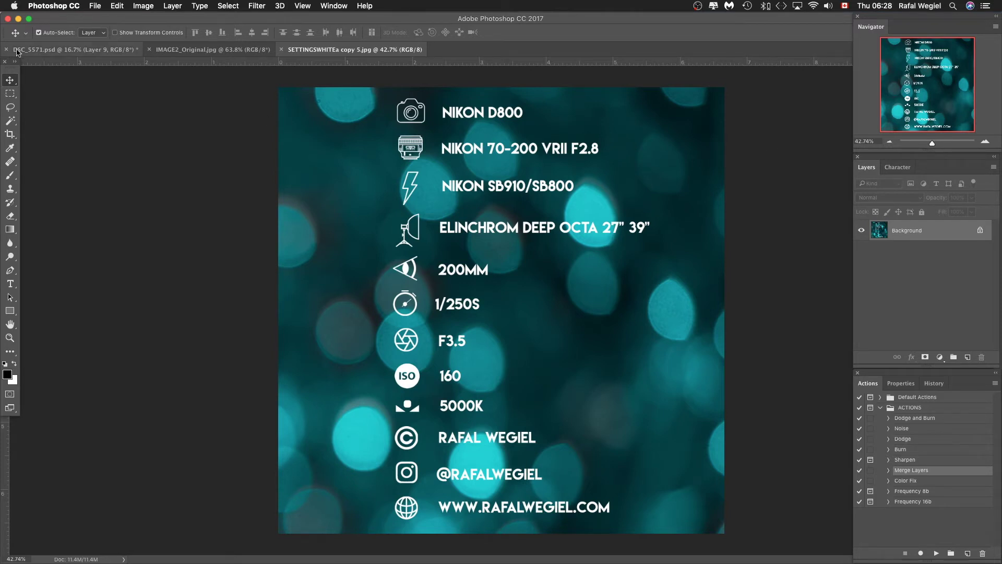
{"action": "left_click", "coordinate": [44, 50]}
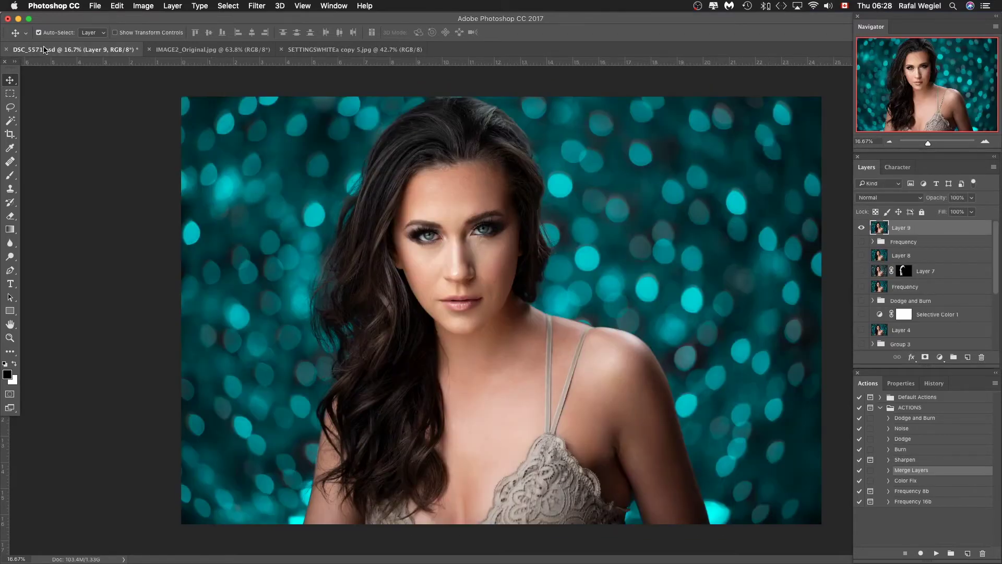
Hide Layer 9 and show Layer 1 directly above the background
{"action": "left_click", "coordinate": [860, 227]}
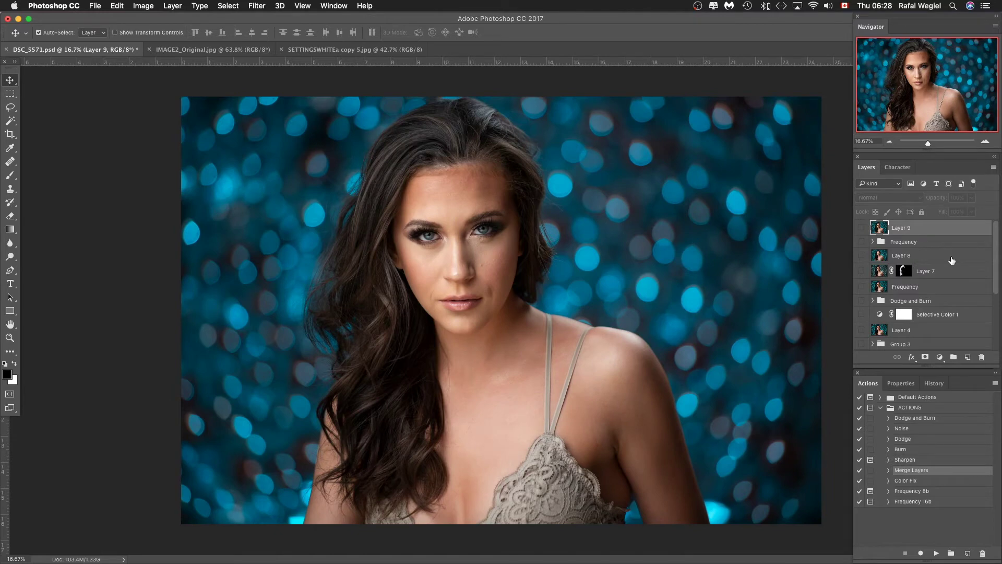
{"action": "scroll", "coordinate": [952, 260], "scroll_direction": "down", "scroll_amount": 5}
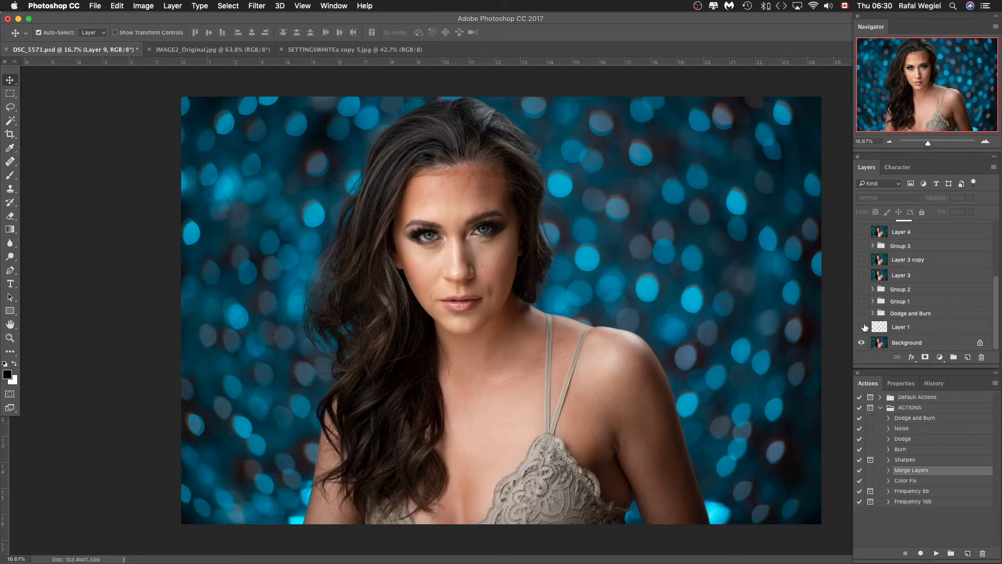
{"action": "left_click", "coordinate": [862, 327]}
{"action": "left_click", "coordinate": [986, 142]}
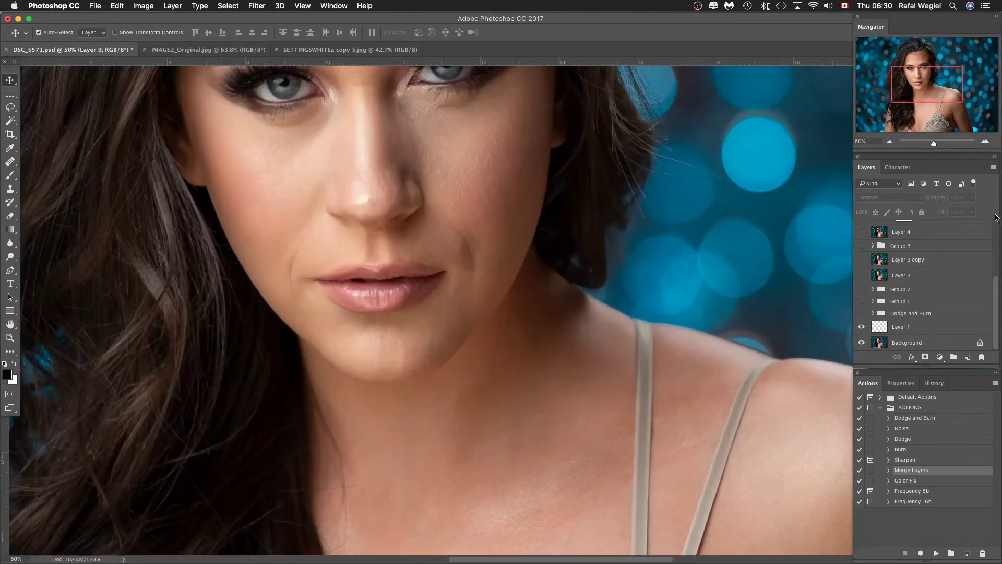
{"action": "left_click", "coordinate": [939, 77]}
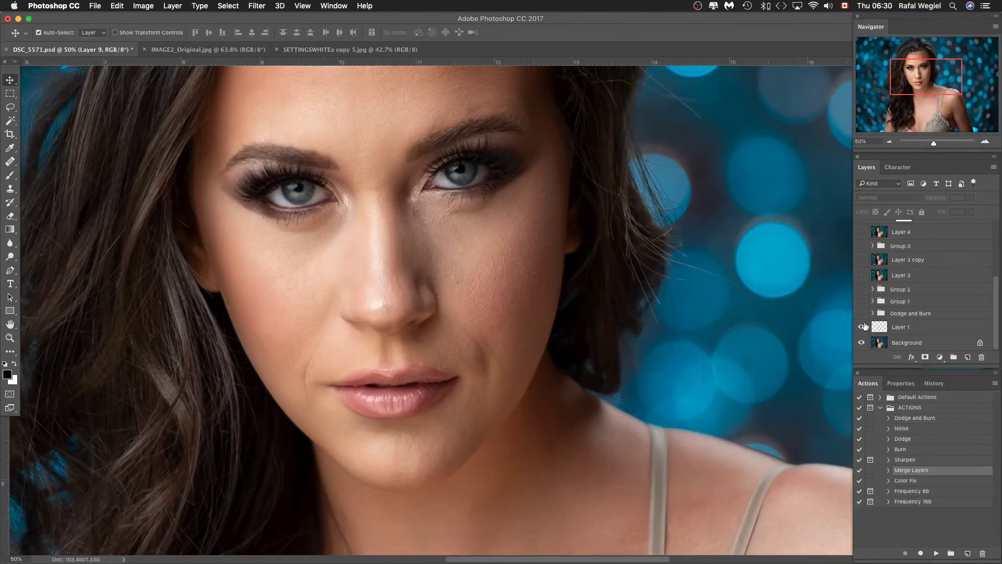
Compare the facial skin with Layer 1 hidden and shown, leaving Layer 1 shown
{"action": "left_click", "coordinate": [862, 326]}
{"action": "scroll", "coordinate": [505, 150], "scroll_direction": "up", "scroll_amount": 3}
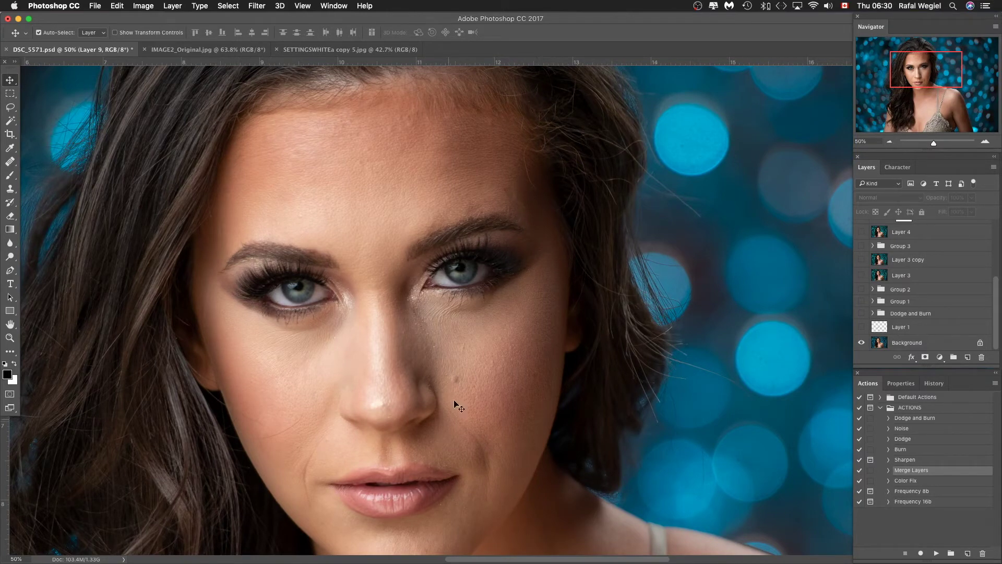
{"action": "scroll", "coordinate": [475, 373], "scroll_direction": "down", "scroll_amount": 10}
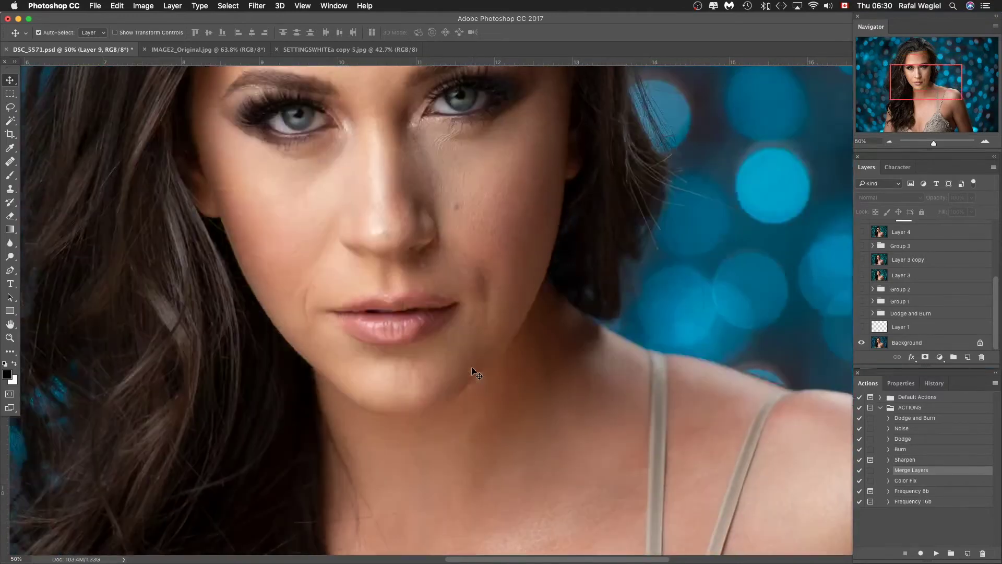
{"action": "scroll", "coordinate": [475, 374], "scroll_direction": "up", "scroll_amount": 8}
{"action": "left_click", "coordinate": [862, 326]}
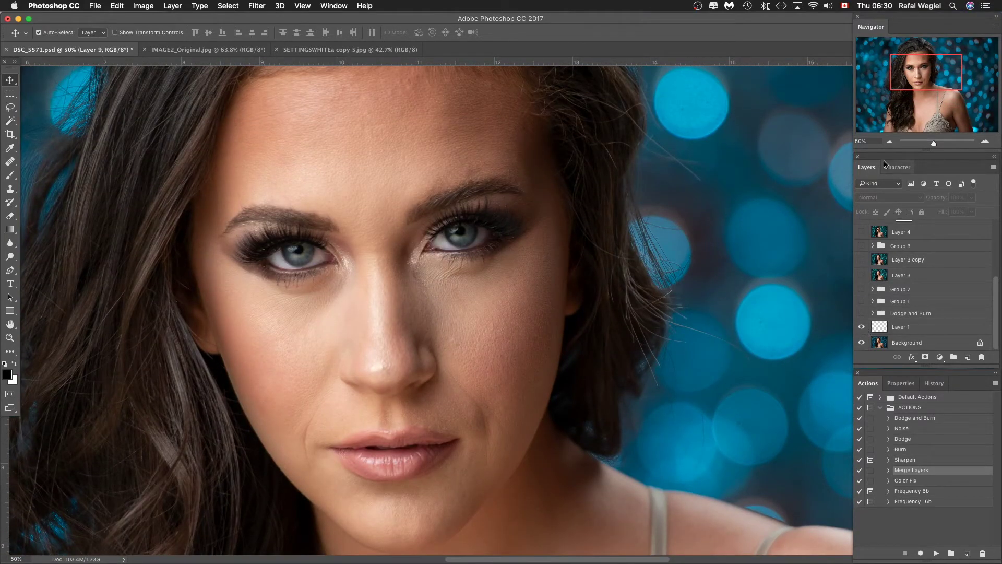
Show the Dodge and Burn group above Layer 1, comparing the whole portrait with and without it
{"action": "left_click", "coordinate": [888, 142]}
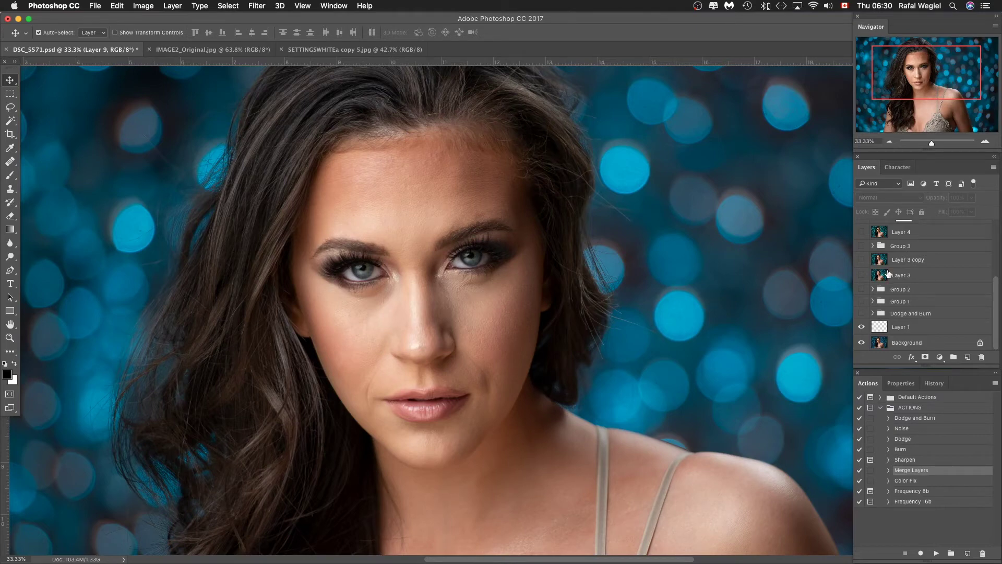
{"action": "left_click", "coordinate": [891, 141]}
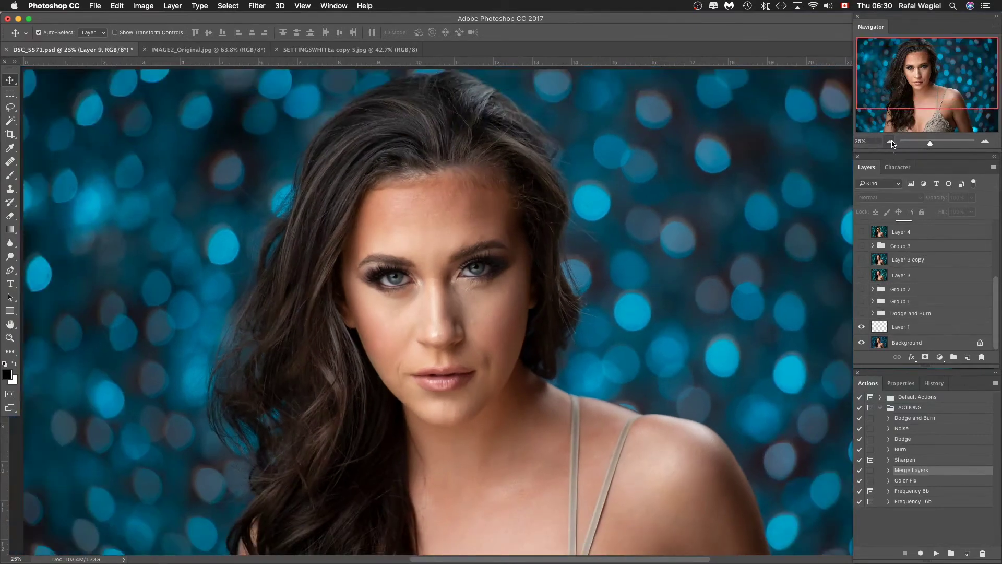
{"action": "left_click", "coordinate": [890, 142]}
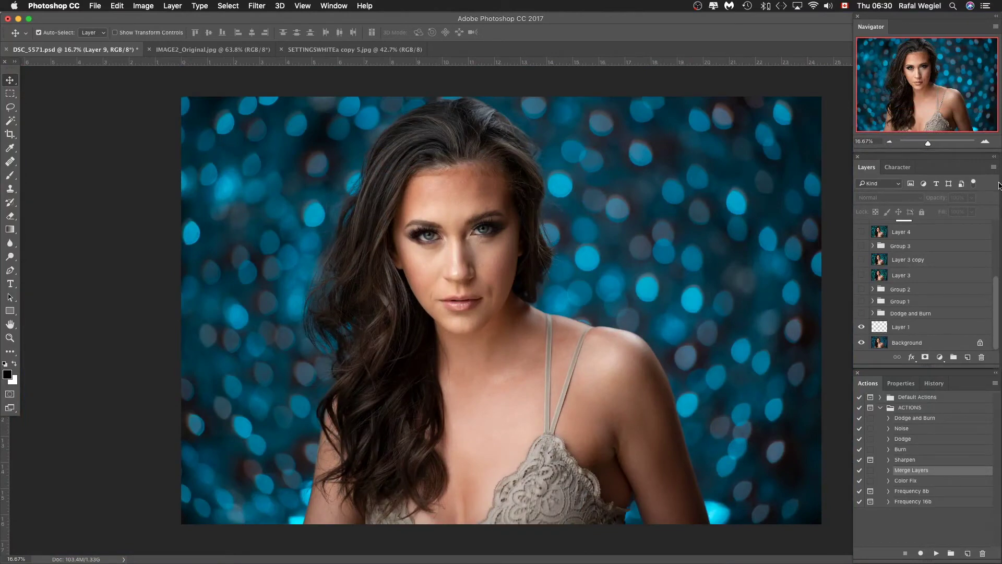
{"action": "left_click", "coordinate": [862, 313]}
{"action": "left_click", "coordinate": [862, 313]}
{"action": "left_click", "coordinate": [862, 313]}
{"action": "left_click", "coordinate": [862, 313]}
{"action": "left_click", "coordinate": [860, 313]}
Show Group 1 and compare the face and skin with the group off and on, leaving it shown
{"action": "left_click", "coordinate": [985, 141]}
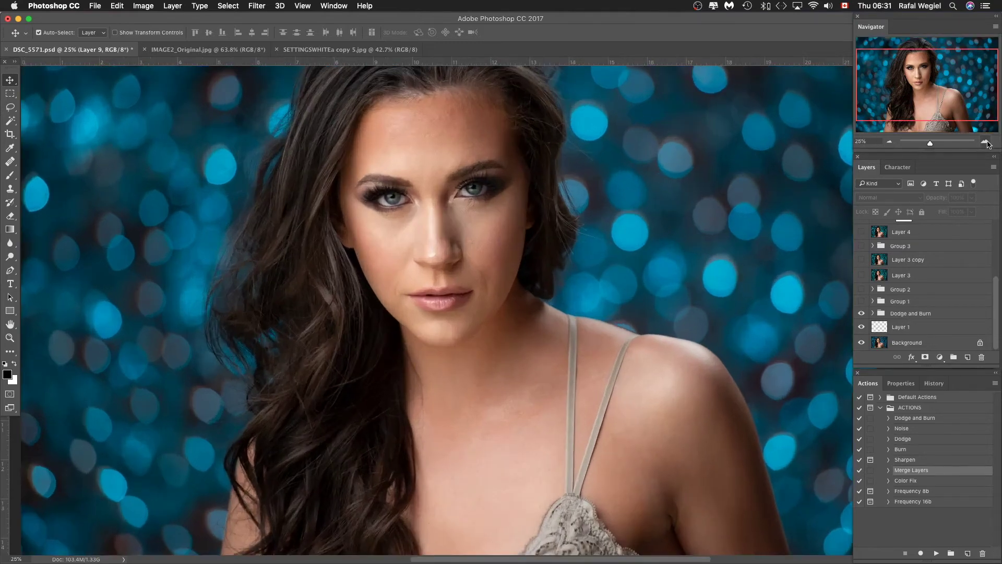
{"action": "left_click", "coordinate": [861, 301]}
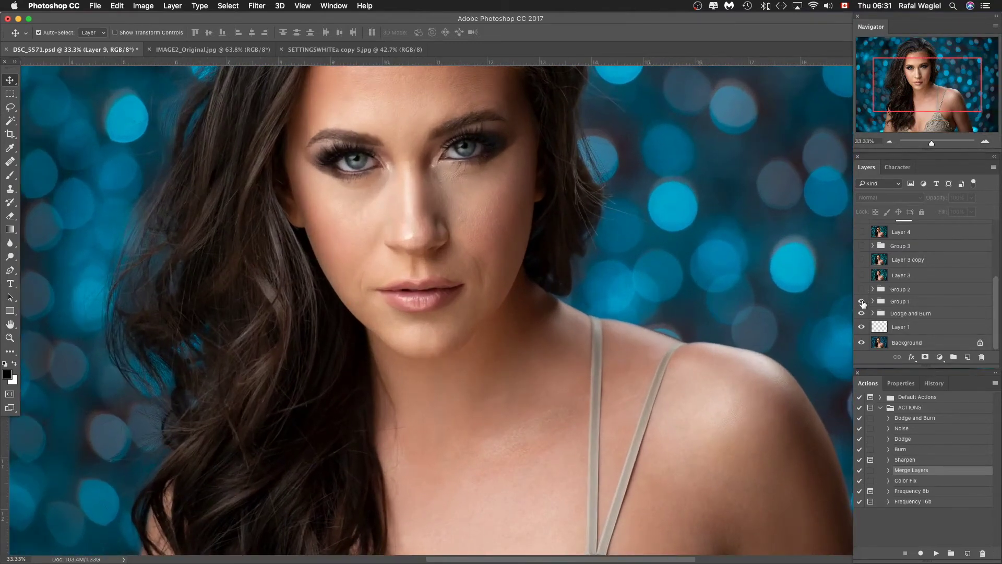
{"action": "left_click_drag", "start_coordinate": [928, 74], "coordinate": [928, 65]}
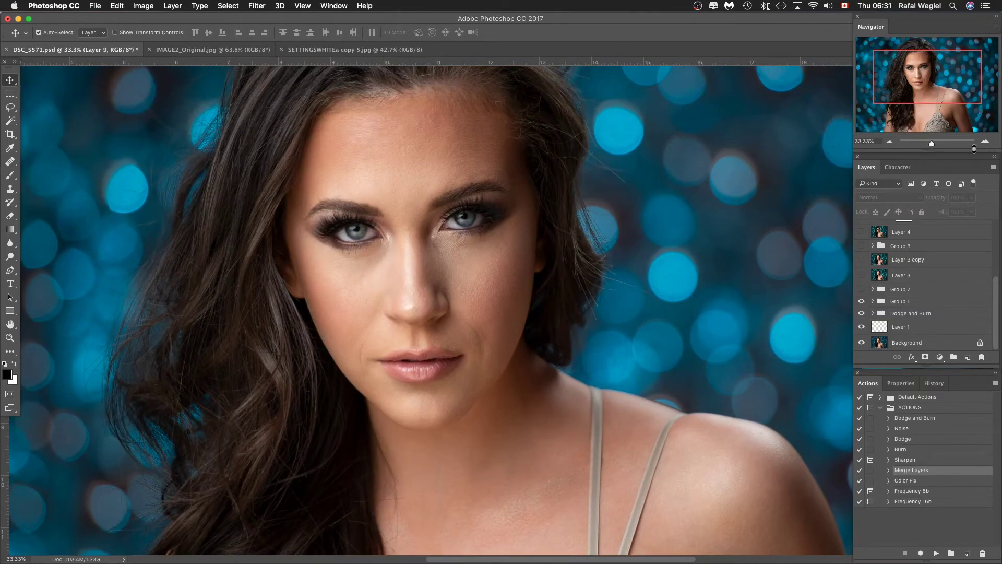
{"action": "left_click", "coordinate": [861, 301]}
{"action": "left_click", "coordinate": [861, 301]}
{"action": "left_click", "coordinate": [861, 302]}
{"action": "left_click", "coordinate": [861, 301]}
{"action": "key", "text": "super+minus"}
{"action": "key", "text": "super+minus"}
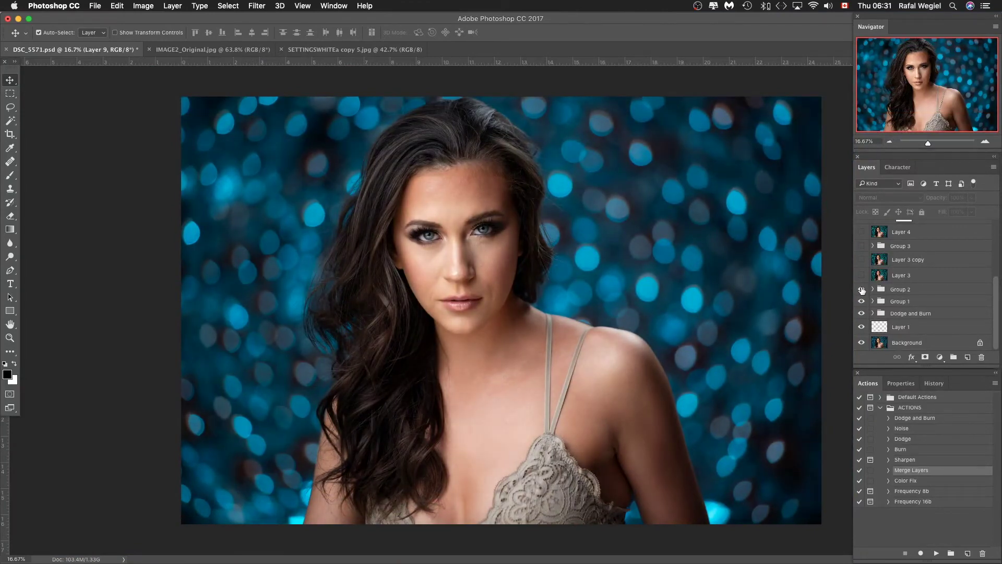
Expand Group 2 to review its adjustment layers, and collapse it again
{"action": "left_click", "coordinate": [873, 289]}
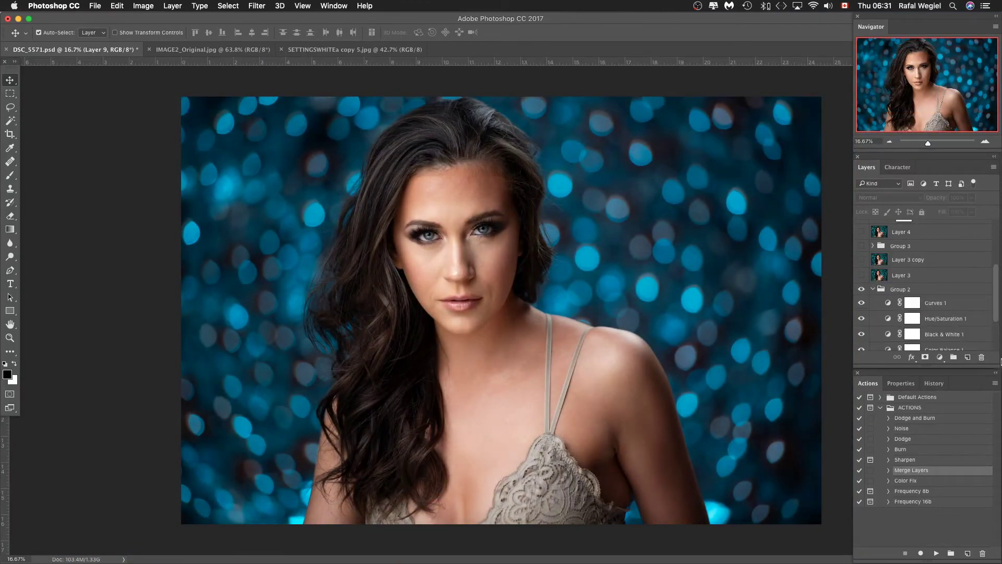
{"action": "scroll", "coordinate": [956, 282], "scroll_direction": "down", "scroll_amount": 1}
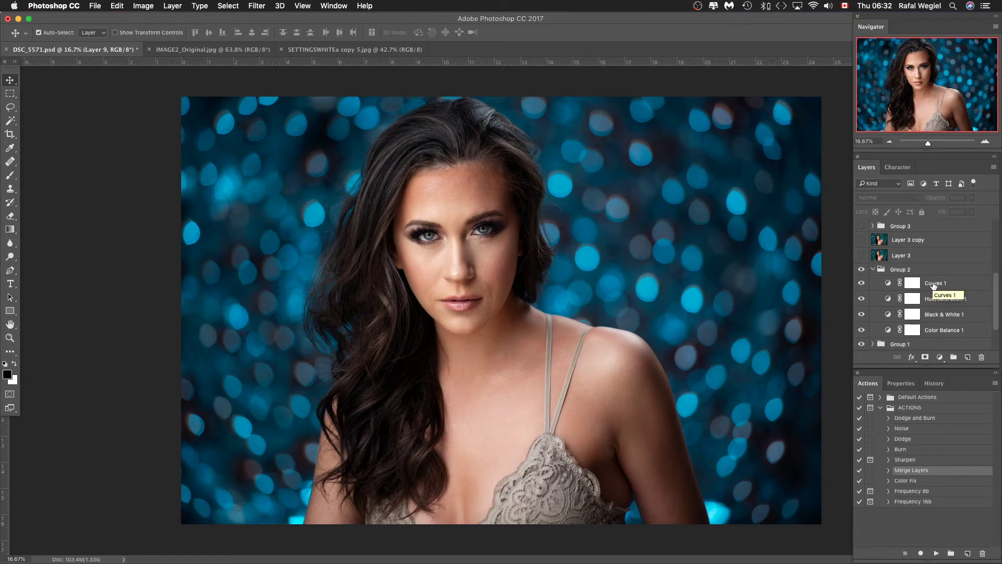
{"action": "left_click", "coordinate": [873, 269]}
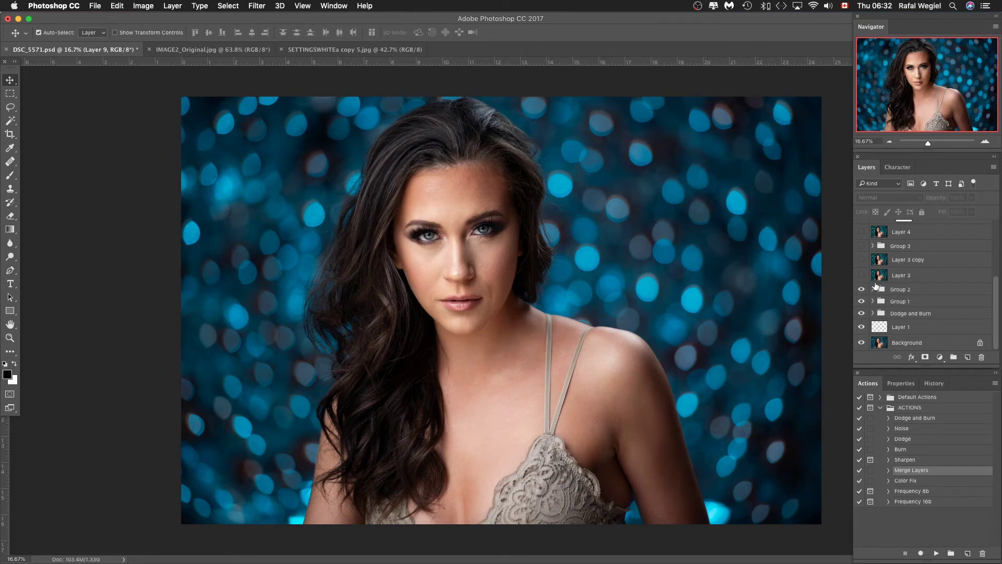
Show Layer 3 and compare the background color with the layer off and on, leaving it shown
{"action": "left_click", "coordinate": [862, 275]}
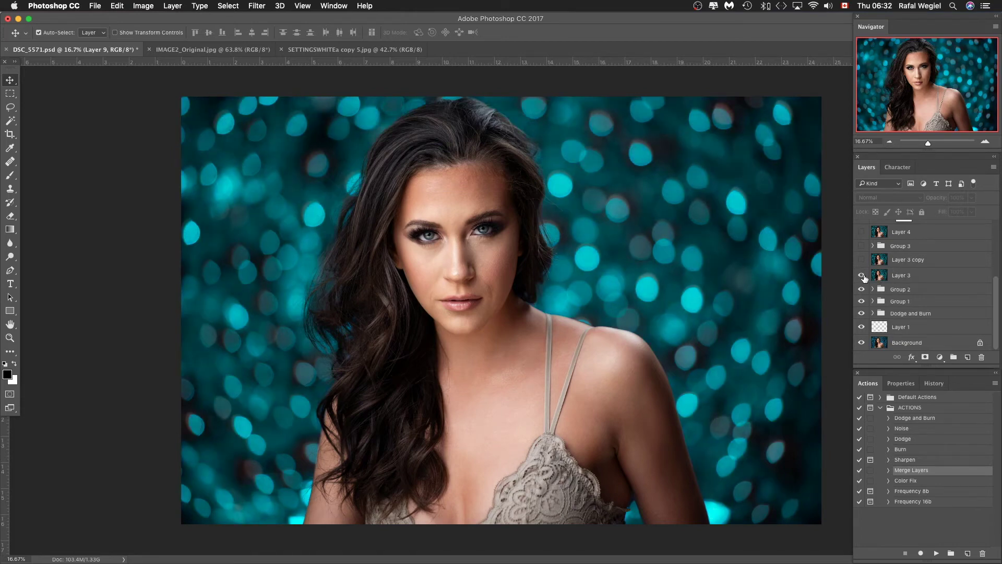
{"action": "left_click", "coordinate": [862, 276]}
{"action": "left_click", "coordinate": [862, 275]}
{"action": "left_click", "coordinate": [862, 275]}
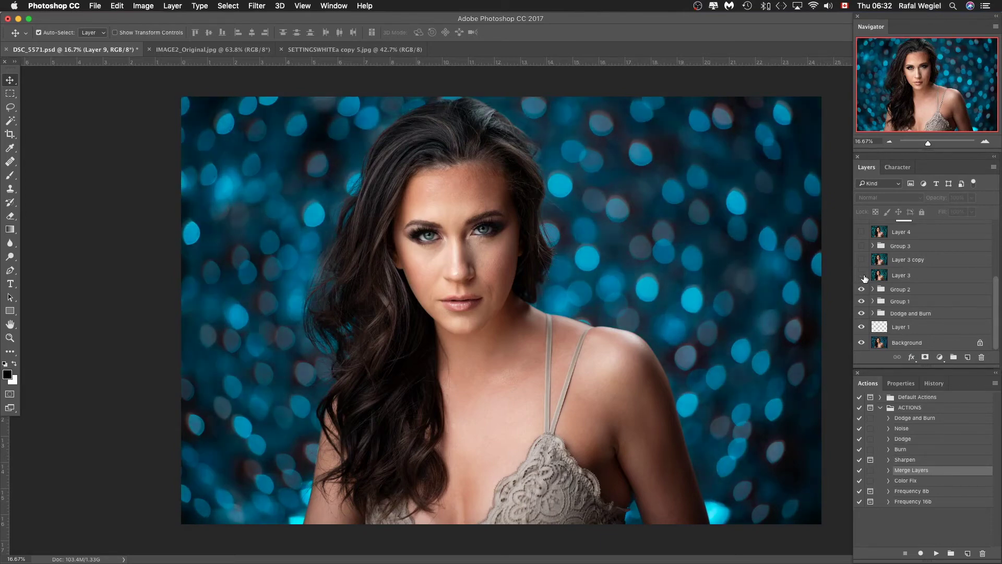
{"action": "left_click", "coordinate": [862, 276]}
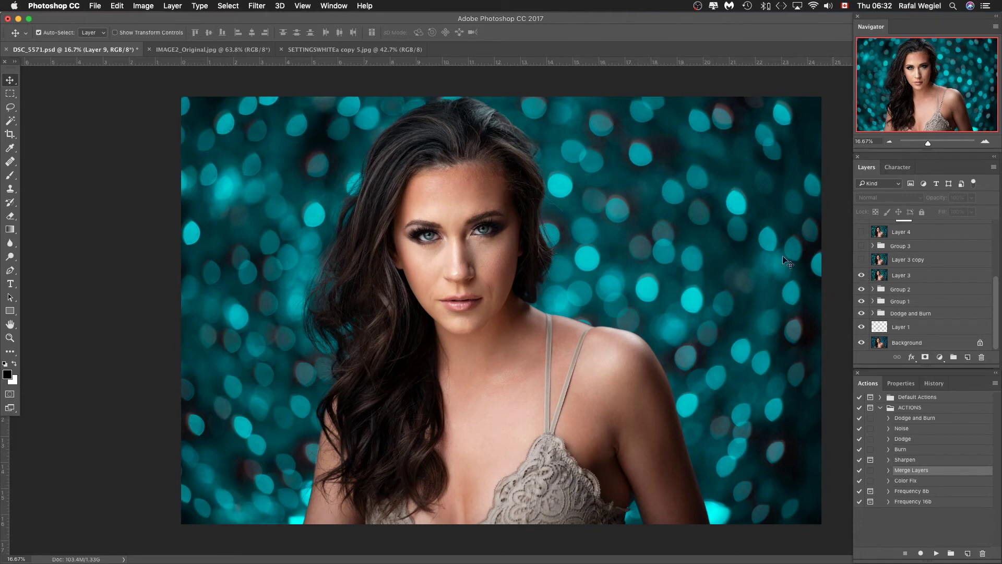
{"action": "left_click", "coordinate": [255, 6]}
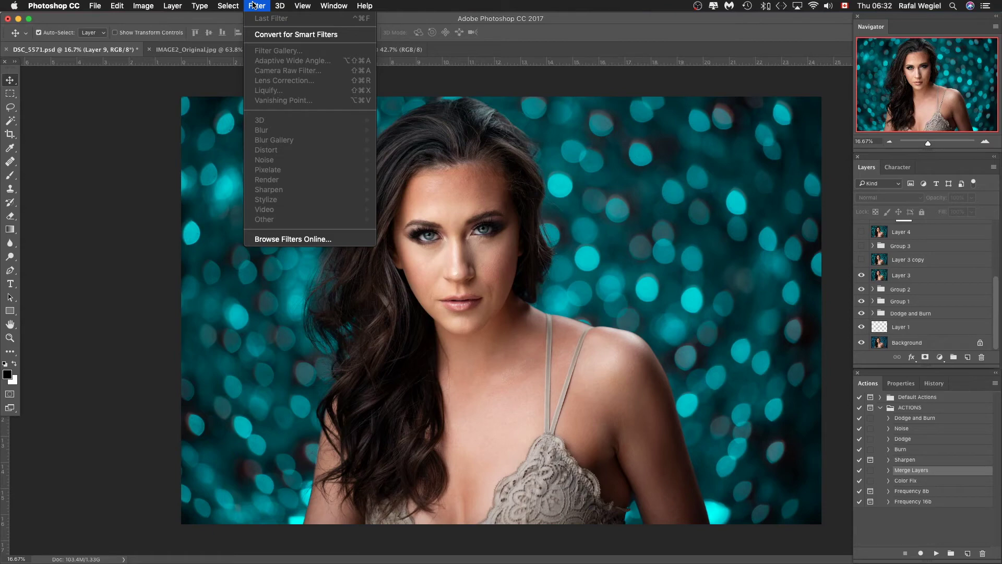
{"action": "mouse_move", "coordinate": [280, 6]}
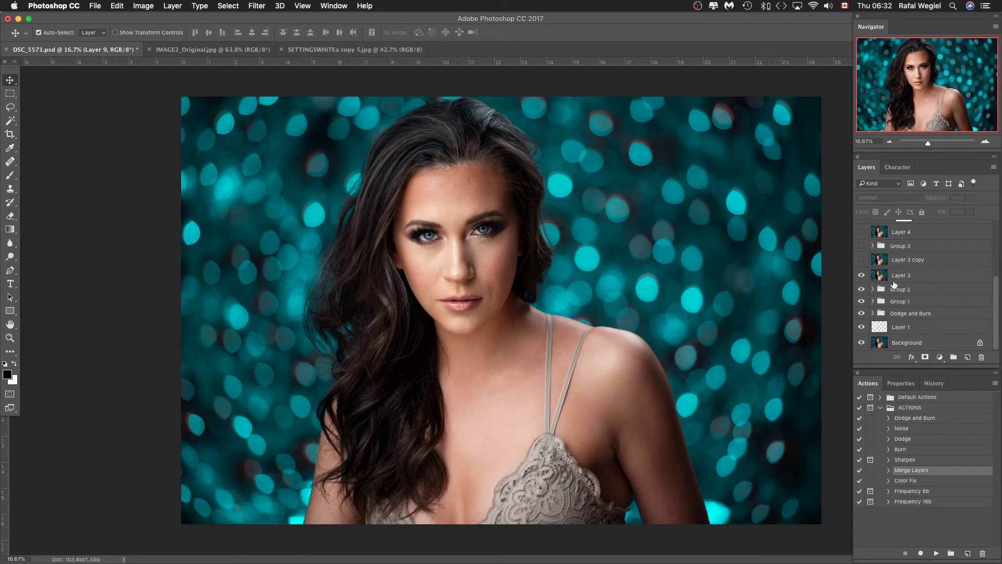
Show Layer 3 copy, comparing the hair and face with and without it, and leave it shown
{"action": "left_click", "coordinate": [861, 260]}
{"action": "left_click", "coordinate": [985, 141]}
{"action": "left_click_drag", "start_coordinate": [947, 94], "coordinate": [947, 72]}
{"action": "left_click", "coordinate": [861, 260]}
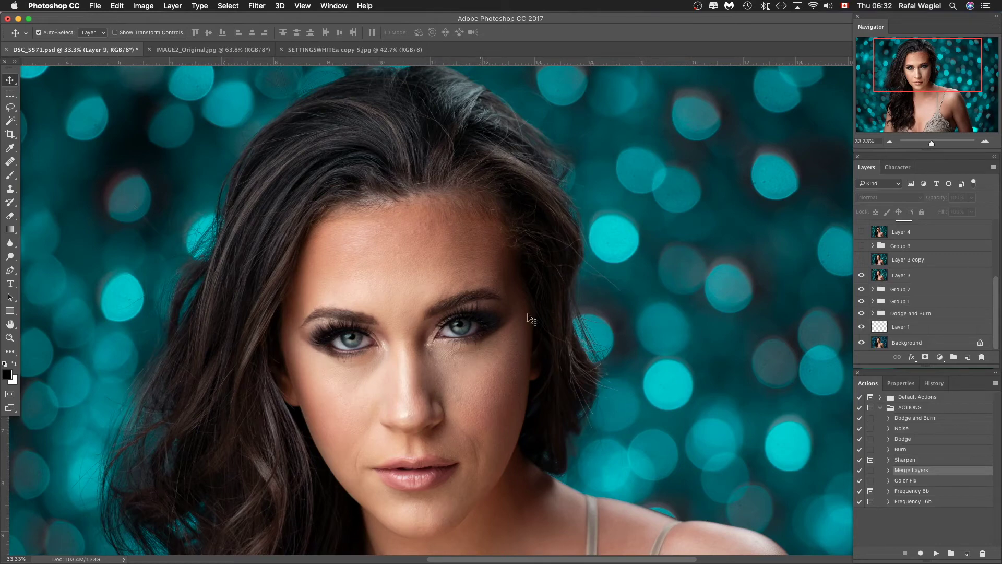
{"action": "left_click", "coordinate": [863, 260]}
{"action": "left_click", "coordinate": [890, 142]}
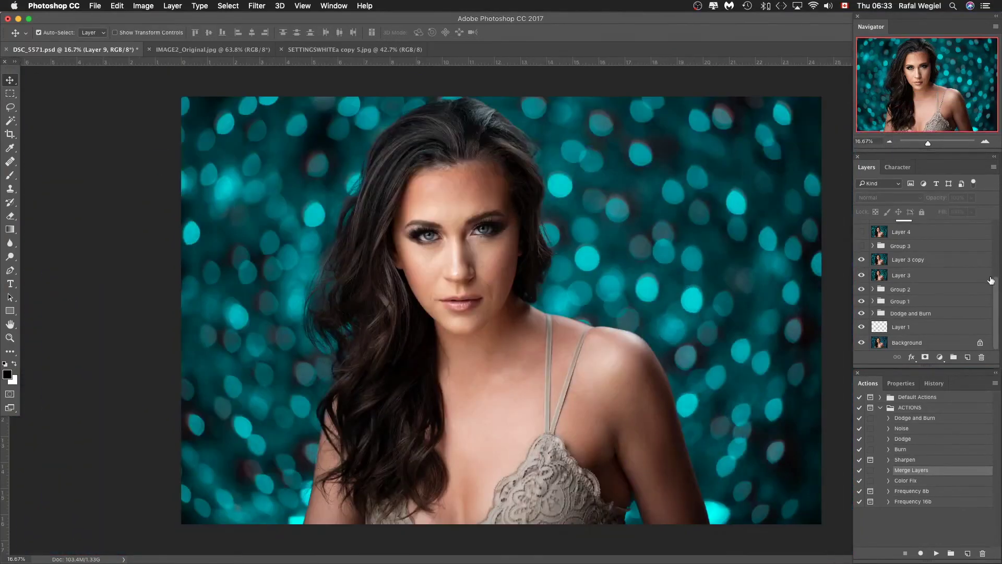
Show Group 3 and compare the portrait with the group off and on, leaving it shown
{"action": "left_click", "coordinate": [862, 247]}
{"action": "left_click", "coordinate": [862, 247]}
{"action": "left_click", "coordinate": [862, 247]}
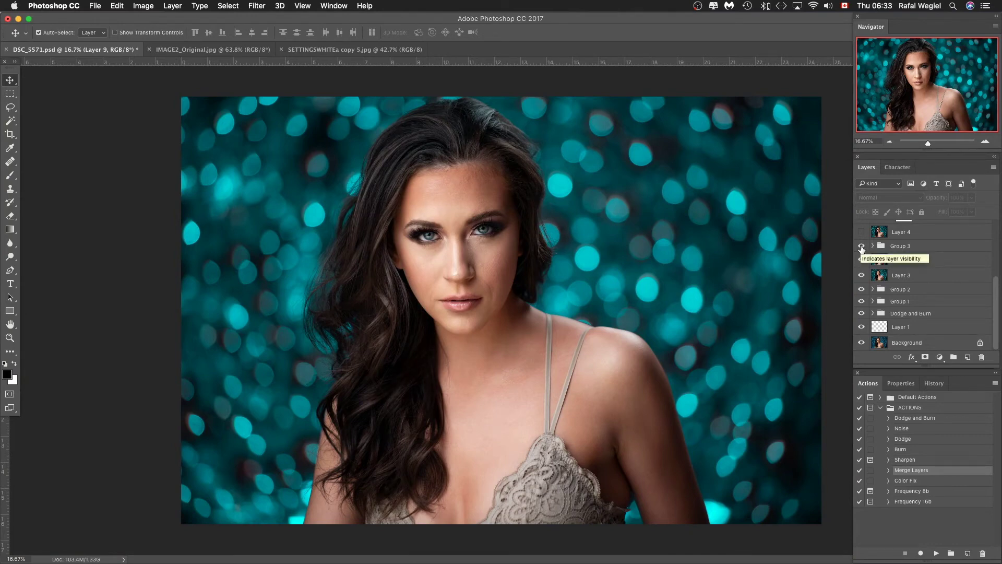
{"action": "left_click", "coordinate": [861, 247]}
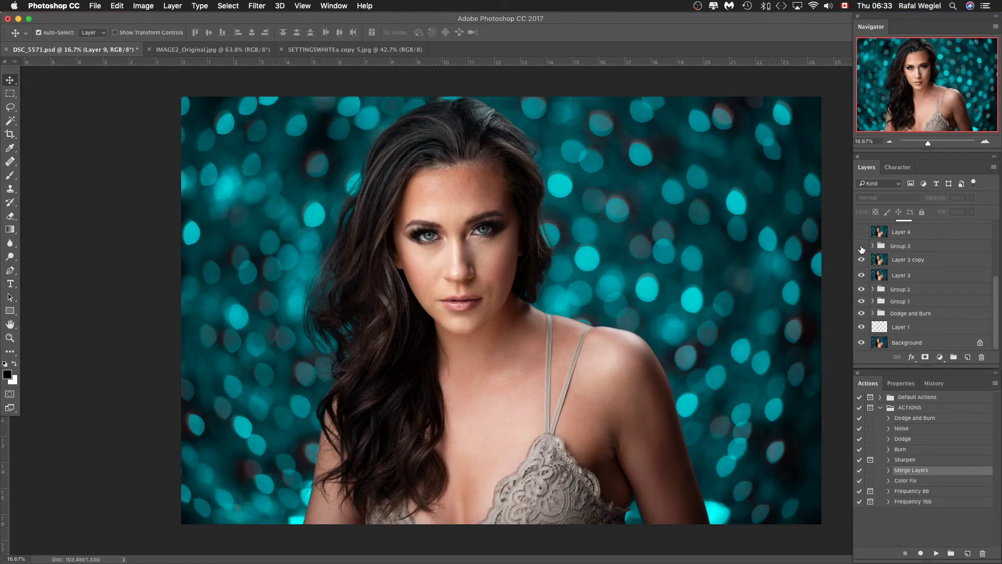
{"action": "left_click", "coordinate": [861, 246]}
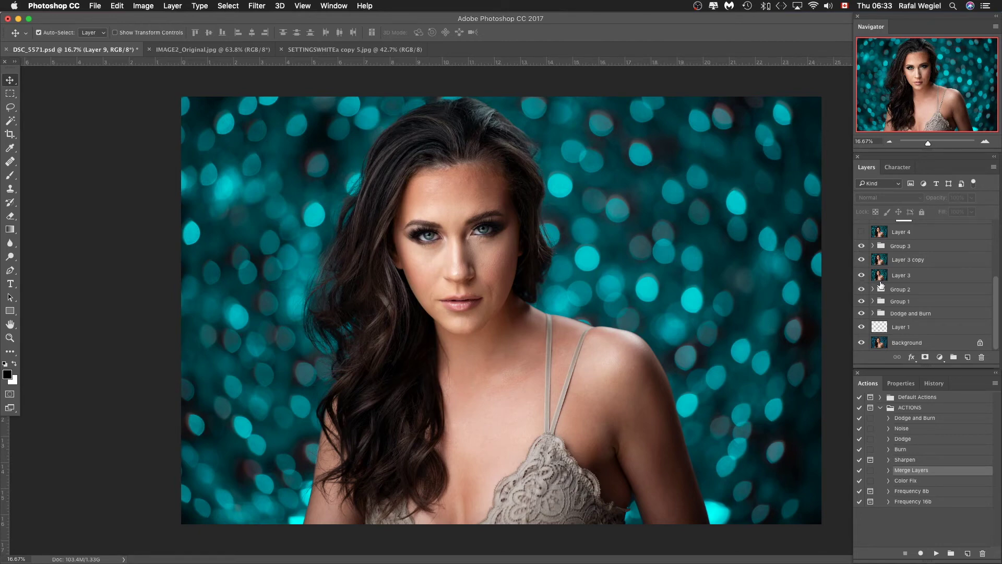
Show Layer 4 above Group 3, comparing the portrait with and without it, and leave it shown
{"action": "scroll", "coordinate": [889, 287], "scroll_direction": "up", "scroll_amount": 2}
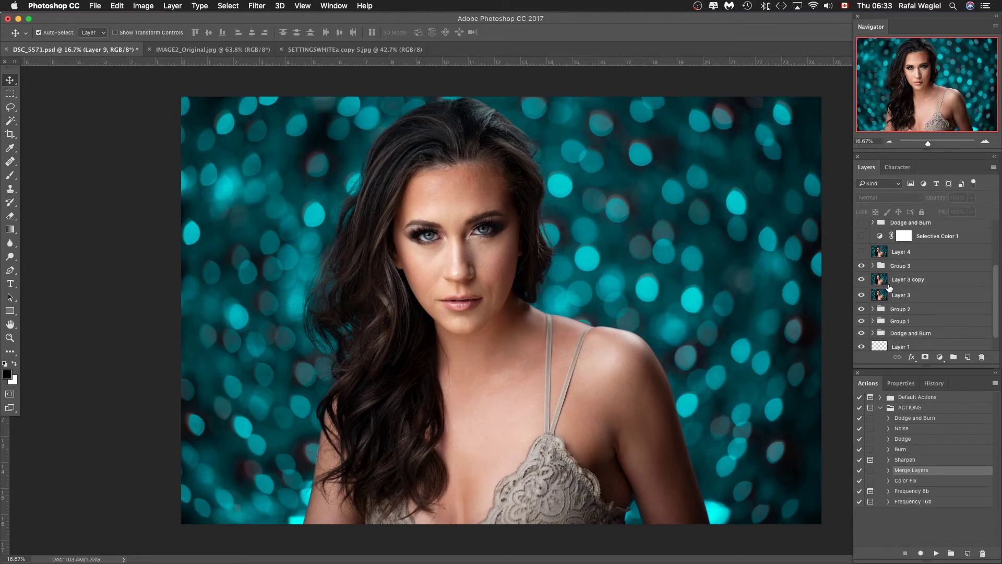
{"action": "left_click", "coordinate": [862, 253]}
{"action": "left_click", "coordinate": [861, 253]}
{"action": "left_click", "coordinate": [862, 253]}
{"action": "left_click", "coordinate": [861, 253]}
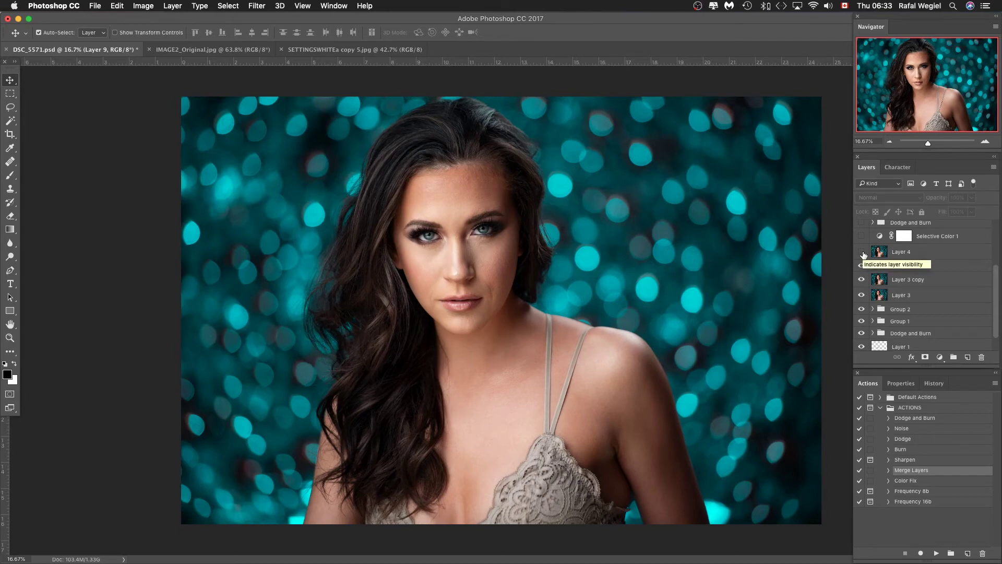
{"action": "left_click", "coordinate": [862, 252]}
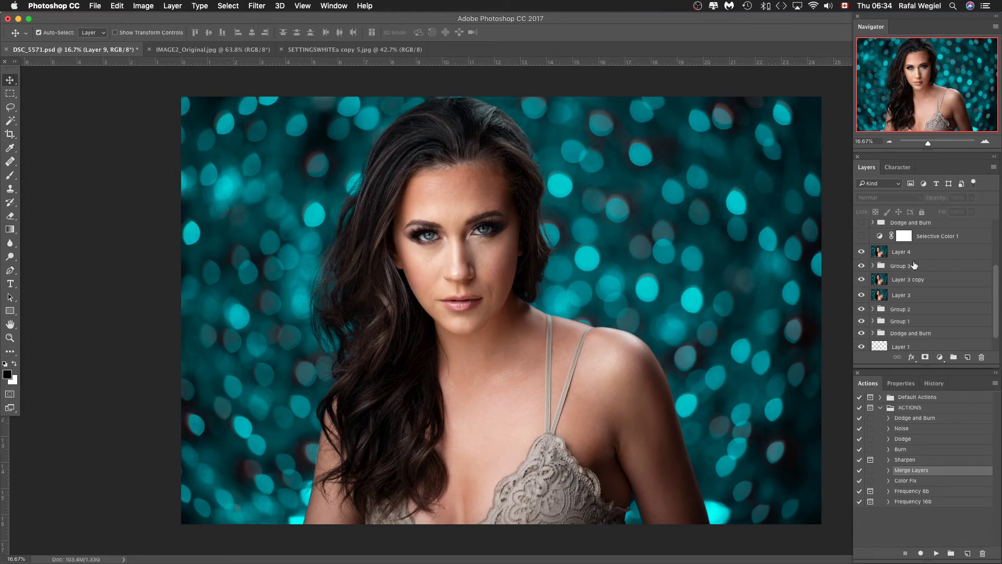
Show the Selective Color 1 adjustment and compare the colors with it off and on, also close up on the face, leaving it shown
{"action": "scroll", "coordinate": [901, 258], "scroll_direction": "up", "scroll_amount": 2}
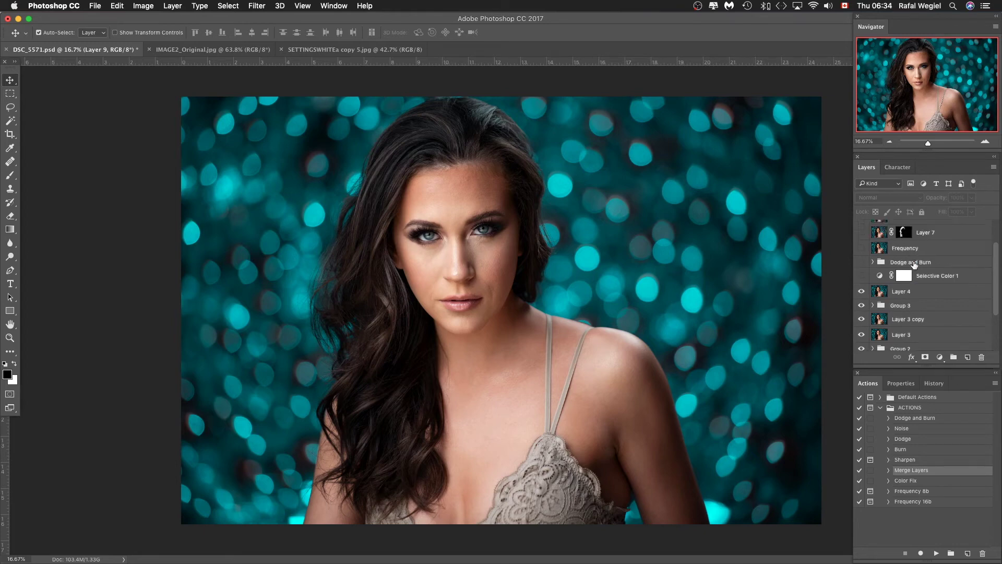
{"action": "left_click", "coordinate": [862, 276]}
{"action": "left_click", "coordinate": [863, 276]}
{"action": "left_click", "coordinate": [861, 275]}
{"action": "left_click", "coordinate": [986, 143]}
{"action": "left_click", "coordinate": [986, 142]}
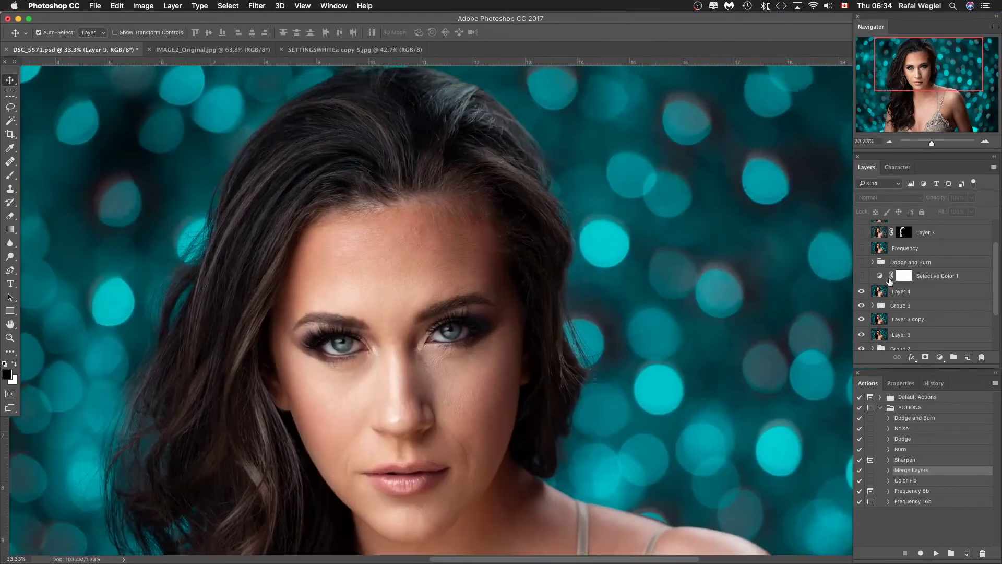
{"action": "left_click", "coordinate": [862, 277]}
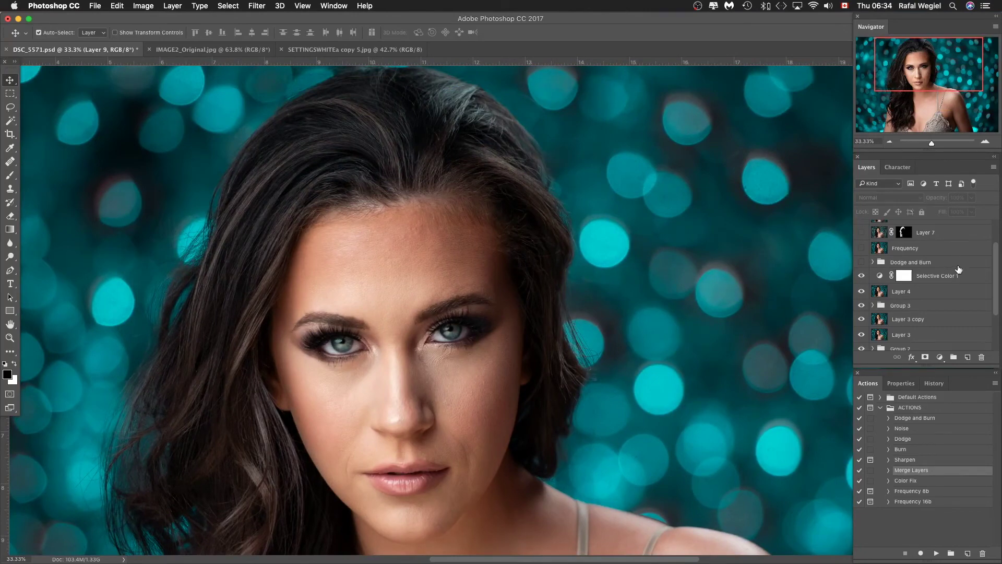
{"action": "left_click", "coordinate": [891, 142]}
{"action": "left_click", "coordinate": [890, 142]}
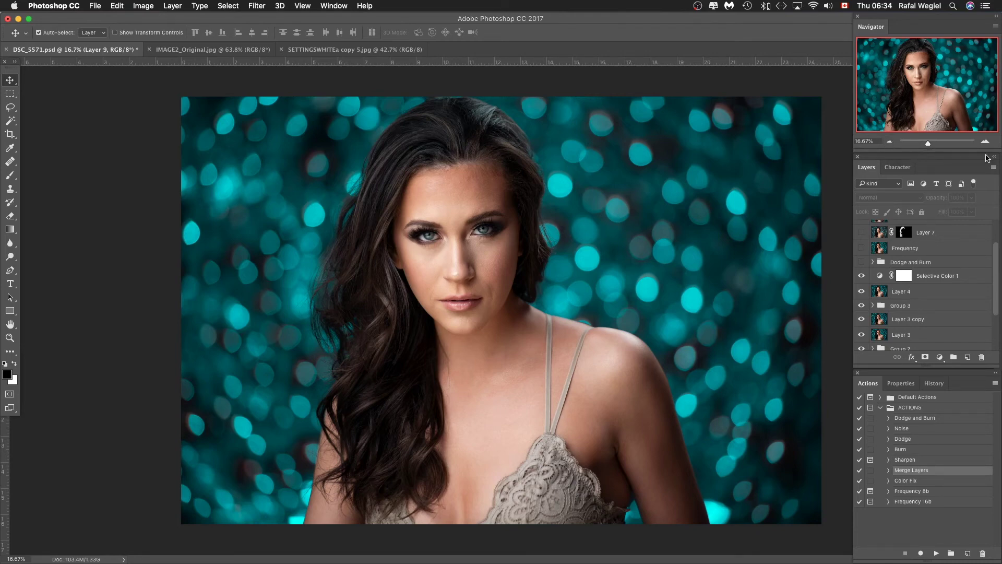
Compare the portrait with and without the Dodge and Burn group above Selective Color 1, and leave it shown together with the Frequency layer
{"action": "left_click", "coordinate": [861, 263]}
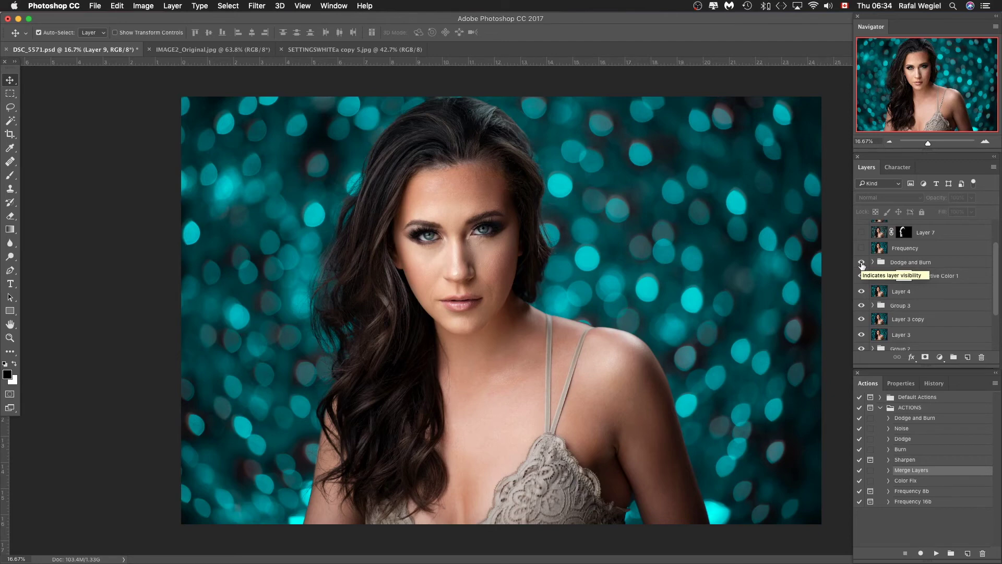
{"action": "left_click", "coordinate": [861, 264]}
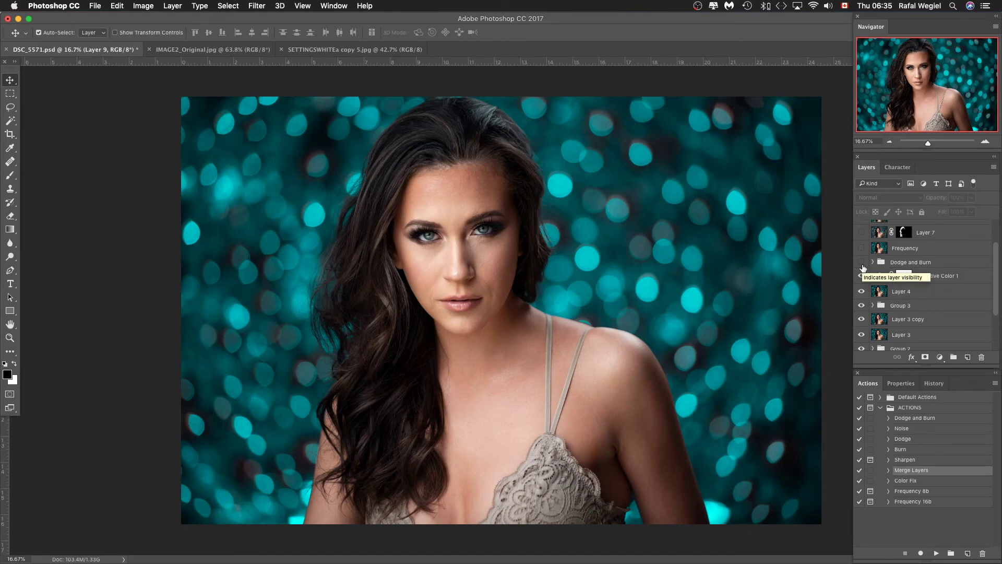
{"action": "left_click_drag", "start_coordinate": [862, 266], "coordinate": [864, 249]}
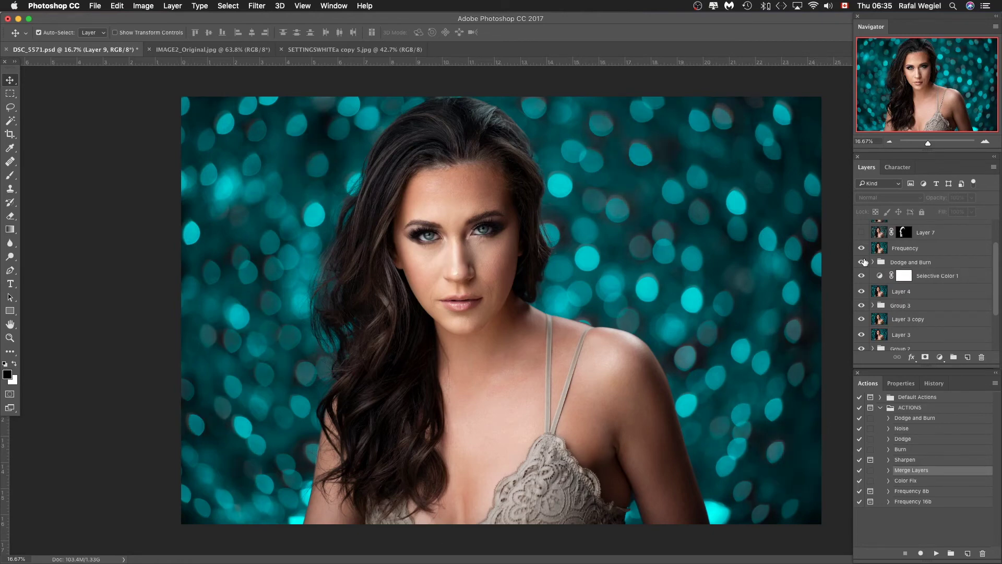
Compare the skin with the Frequency layer off and on several times, leaving the layer shown
{"action": "left_click", "coordinate": [861, 248]}
{"action": "left_click", "coordinate": [862, 248]}
{"action": "left_click", "coordinate": [861, 250]}
{"action": "left_click", "coordinate": [860, 249]}
{"action": "left_click", "coordinate": [860, 249]}
{"action": "left_click", "coordinate": [860, 249]}
Show the masked Layer 7 and compare the portrait with and without it, leaving it shown
{"action": "scroll", "coordinate": [887, 276], "scroll_direction": "up", "scroll_amount": 2}
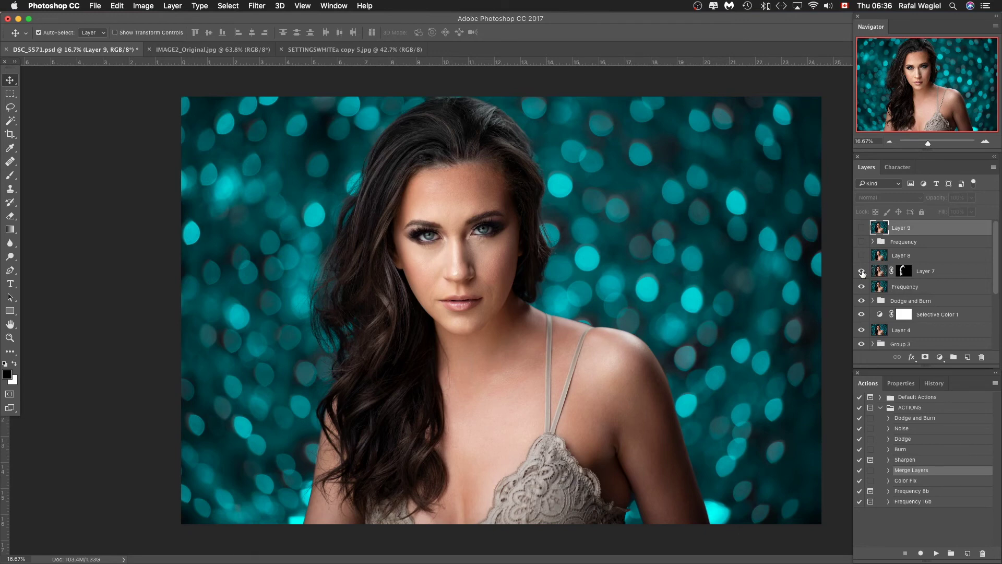
{"action": "left_click", "coordinate": [862, 271]}
{"action": "left_click", "coordinate": [861, 271]}
Show Layer 8 and the Frequency group above it, comparing the portrait with the group off and on, and leave both shown
{"action": "left_click", "coordinate": [861, 242]}
{"action": "left_click", "coordinate": [861, 243]}
{"action": "left_click", "coordinate": [861, 242]}
{"action": "left_click", "coordinate": [861, 242]}
{"action": "left_click", "coordinate": [861, 242]}
Examine the face and body at 25% zoom with the Frequency group off and on, leaving it shown and returning to the full view
{"action": "left_click", "coordinate": [985, 141]}
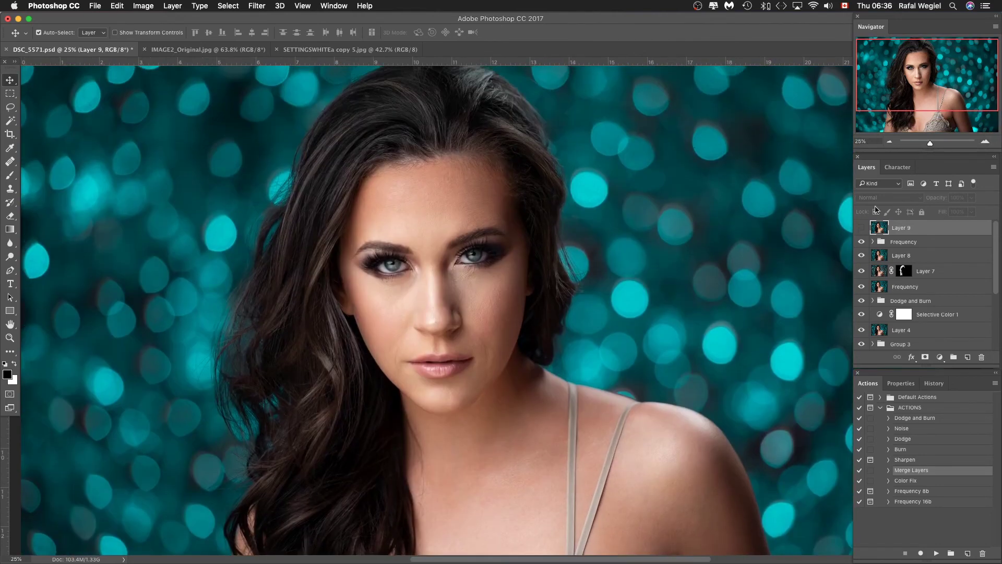
{"action": "left_click", "coordinate": [860, 243]}
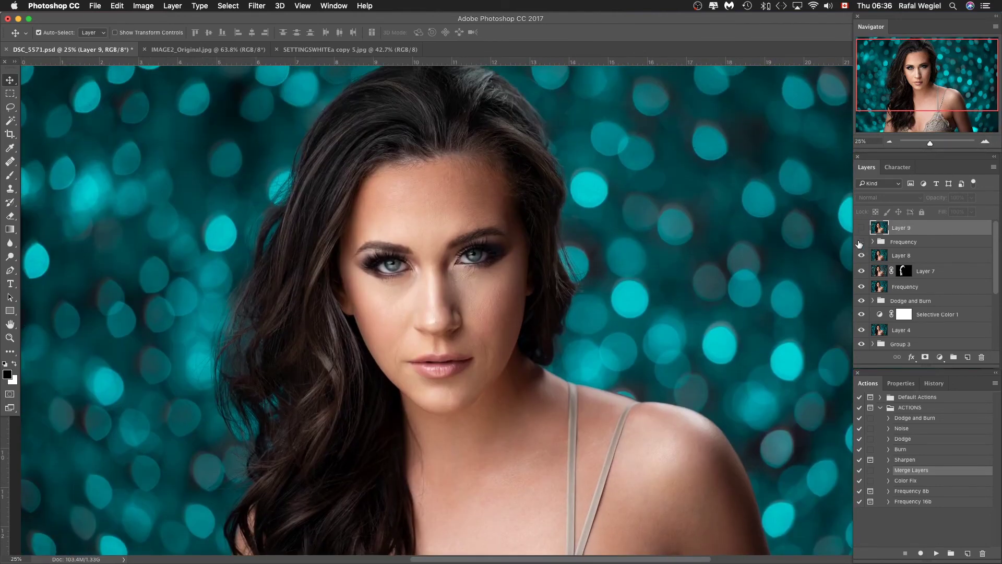
{"action": "left_click", "coordinate": [861, 243]}
{"action": "left_click", "coordinate": [861, 242]}
{"action": "left_click", "coordinate": [861, 242]}
{"action": "scroll", "coordinate": [752, 250], "scroll_direction": "down", "scroll_amount": 5}
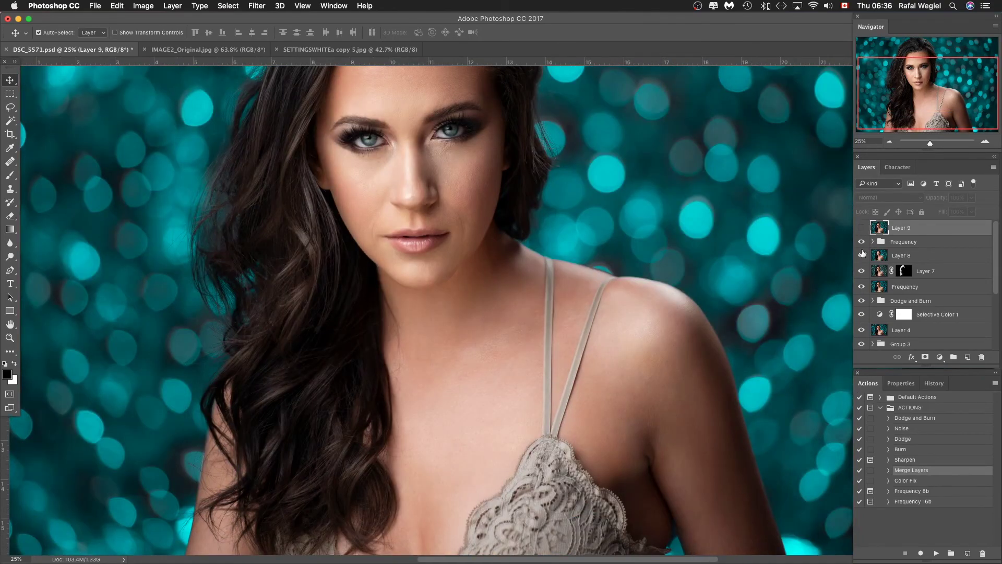
{"action": "scroll", "coordinate": [747, 253], "scroll_direction": "up", "scroll_amount": 2}
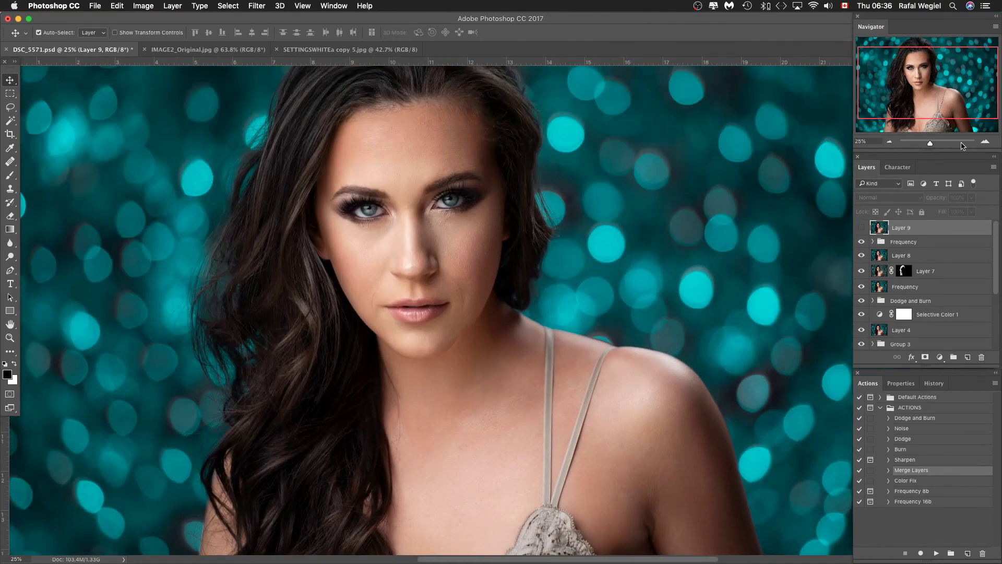
{"action": "left_click", "coordinate": [890, 142]}
Show Layer 9 and hide every layer and group between it and the Background, including Layer 1
{"action": "left_click", "coordinate": [861, 228]}
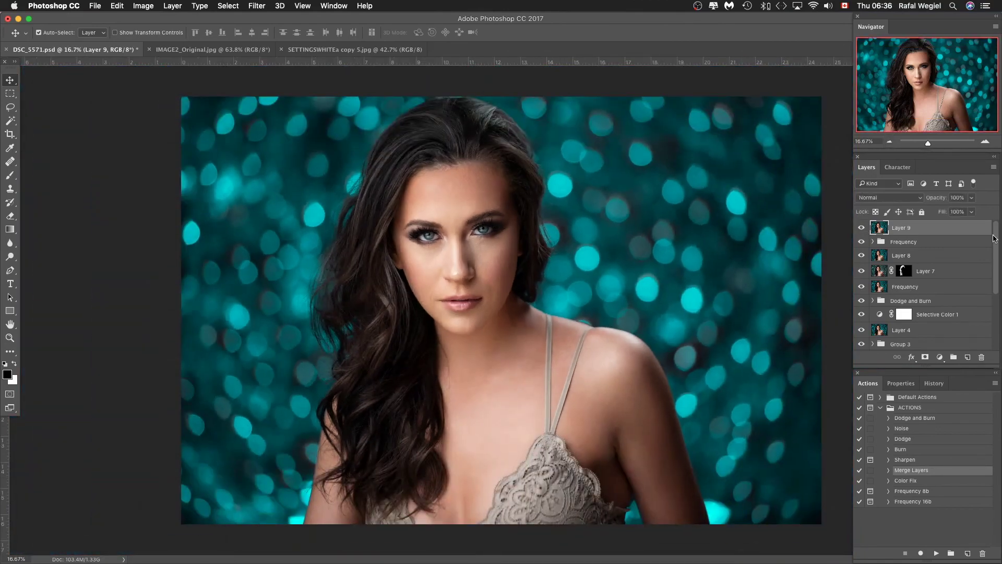
{"action": "left_click", "coordinate": [861, 242]}
{"action": "left_click", "coordinate": [861, 256]}
{"action": "left_click", "coordinate": [861, 271]}
{"action": "left_click", "coordinate": [861, 287]}
{"action": "left_click", "coordinate": [861, 301]}
{"action": "scroll", "coordinate": [862, 300], "scroll_direction": "down", "scroll_amount": 3}
{"action": "left_click", "coordinate": [861, 267]}
{"action": "left_click", "coordinate": [861, 282]}
{"action": "left_click", "coordinate": [861, 297]}
{"action": "left_click", "coordinate": [861, 310]}
{"action": "left_click", "coordinate": [861, 326]}
{"action": "scroll", "coordinate": [862, 339], "scroll_direction": "down", "scroll_amount": 3}
{"action": "left_click", "coordinate": [861, 290]}
{"action": "left_click", "coordinate": [861, 301]}
{"action": "left_click", "coordinate": [861, 314]}
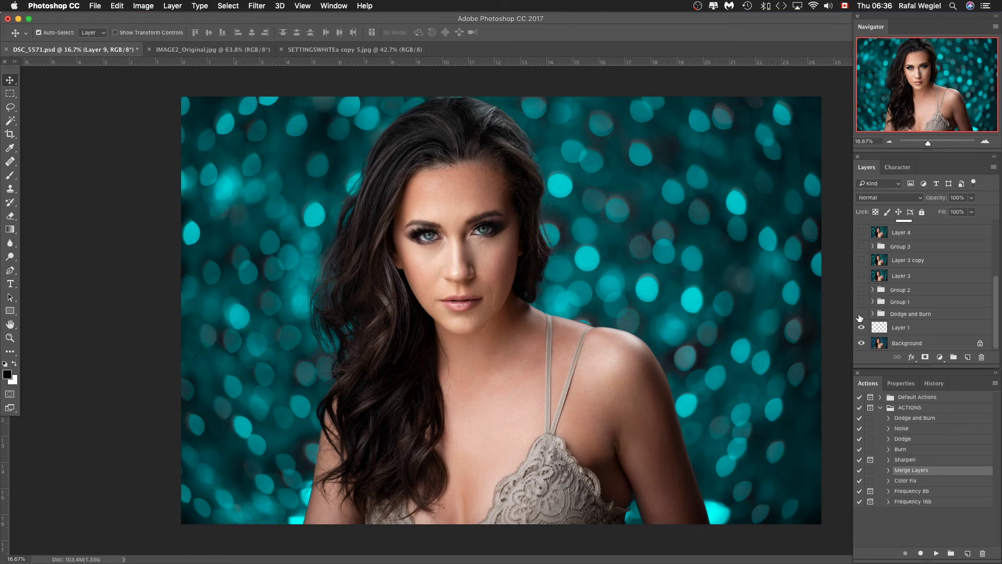
{"action": "left_click", "coordinate": [861, 328]}
Compare the original Background photo with the finished retouch by hiding Layer 9 and showing it again
{"action": "scroll", "coordinate": [881, 263], "scroll_direction": "up", "scroll_amount": 5}
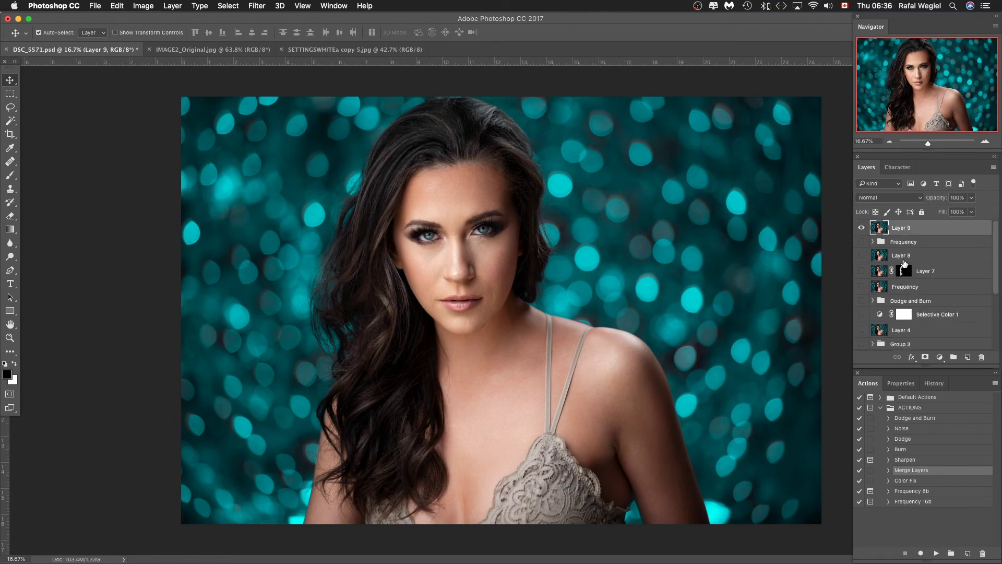
{"action": "left_click", "coordinate": [862, 228]}
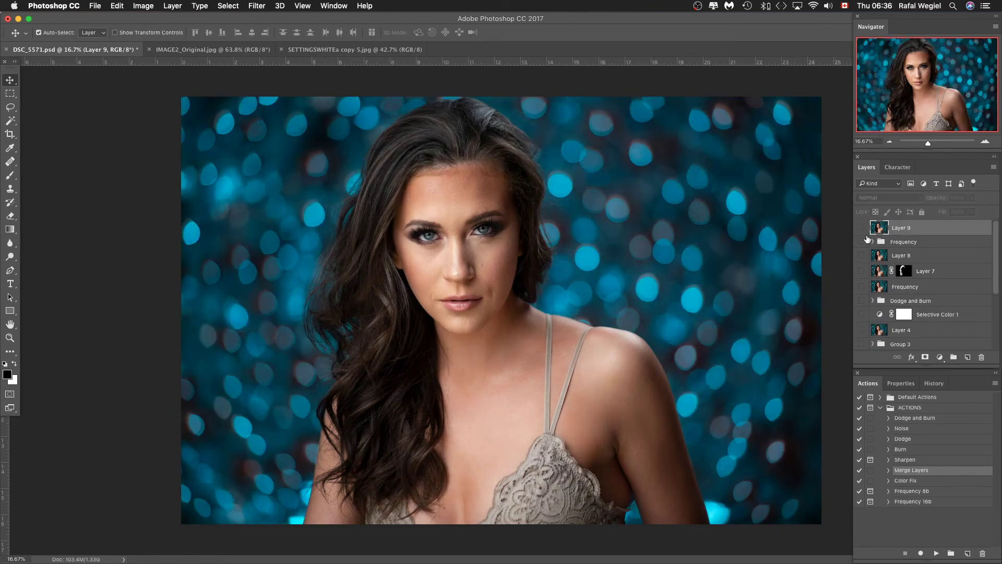
{"action": "left_click", "coordinate": [861, 228]}
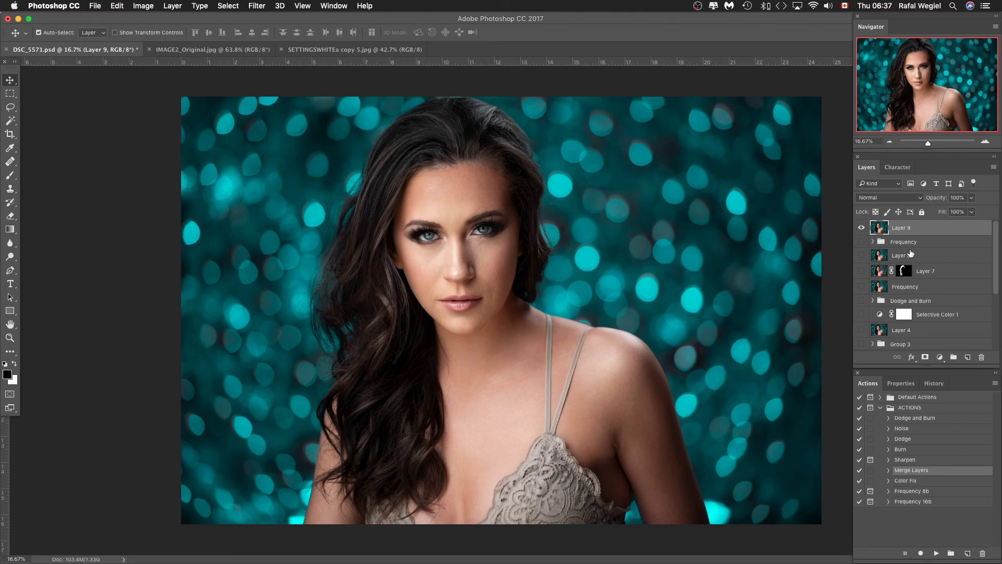
{"action": "scroll", "coordinate": [914, 255], "scroll_direction": "down", "scroll_amount": 3}
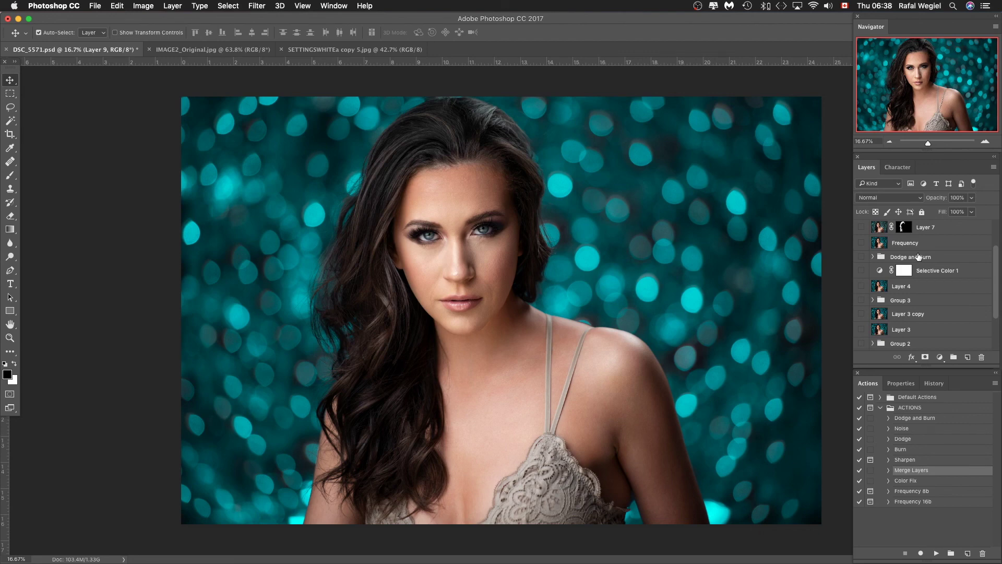
{"action": "scroll", "coordinate": [918, 257], "scroll_direction": "up", "scroll_amount": 3}
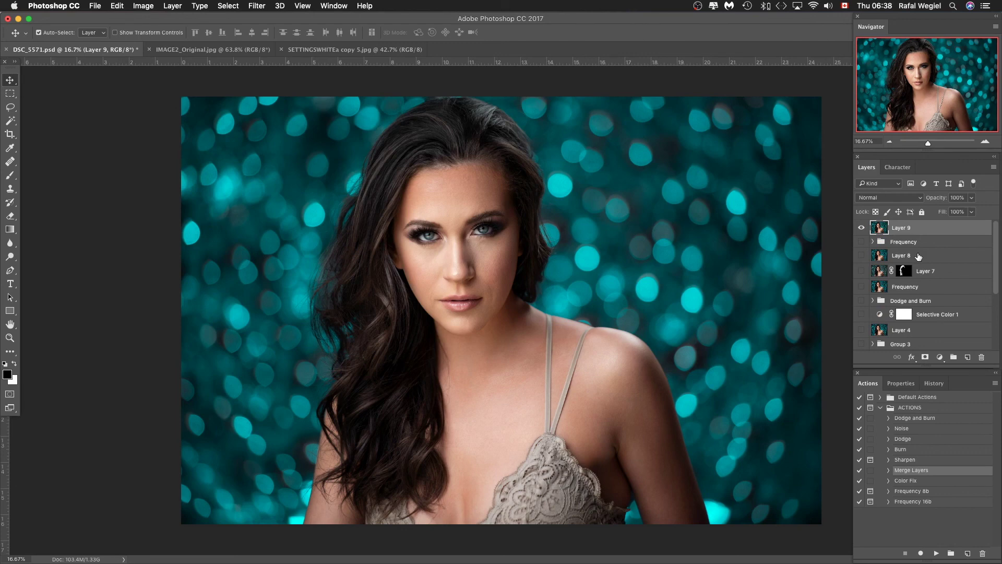